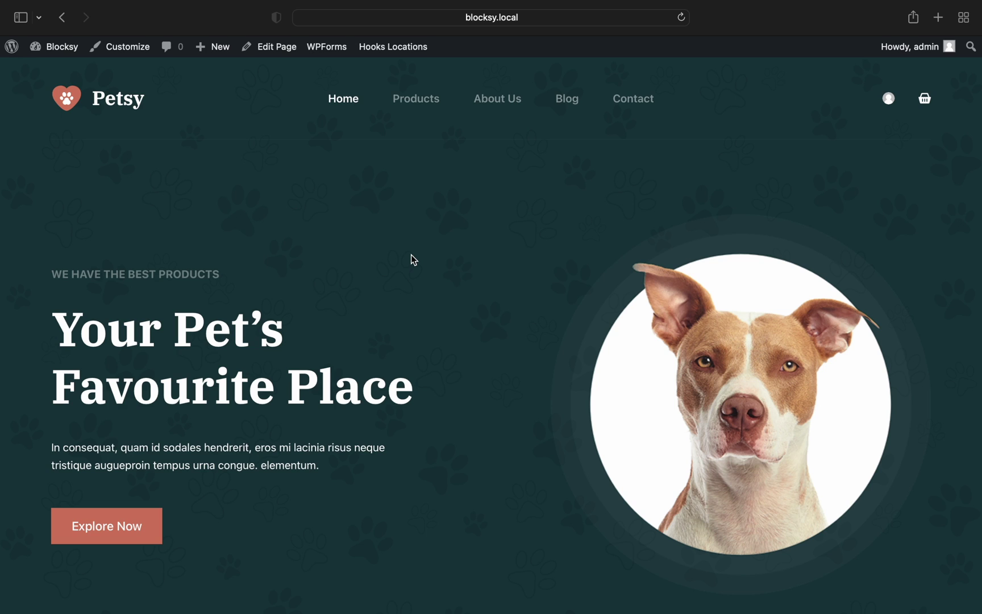
Go from the dashboard to the installed plugins list and find WPML Multilingual CMS
{"action": "left_click", "coordinate": [47, 53]}
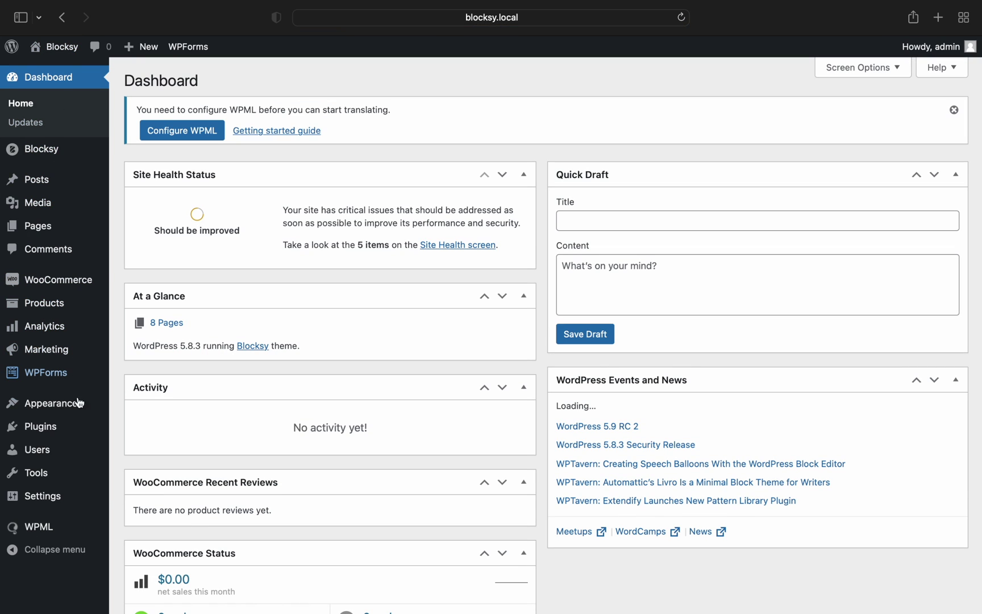
{"action": "left_click", "coordinate": [76, 429]}
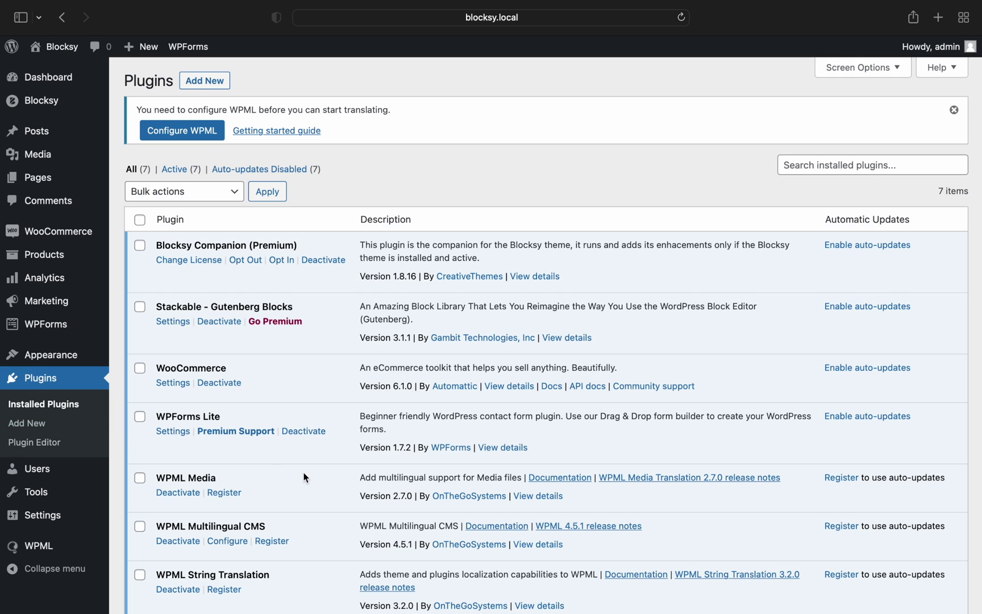
{"action": "scroll", "coordinate": [305, 474], "scroll_direction": "down", "scroll_amount": 2}
{"action": "scroll", "coordinate": [305, 474], "scroll_direction": "down", "scroll_amount": 1}
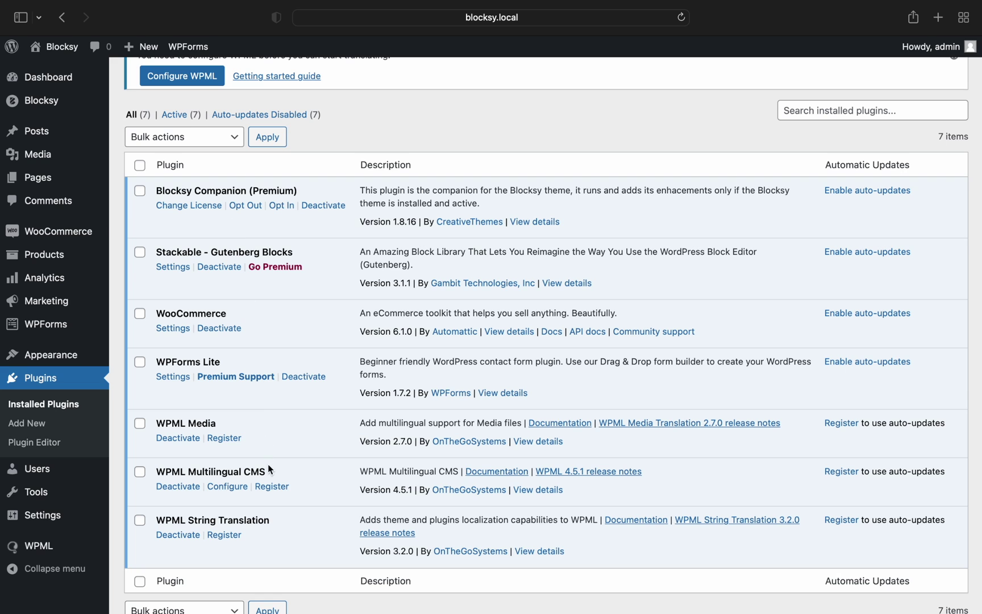
Register WPML by pasting the site key, then start the WPML setup wizard
{"action": "left_click", "coordinate": [272, 487]}
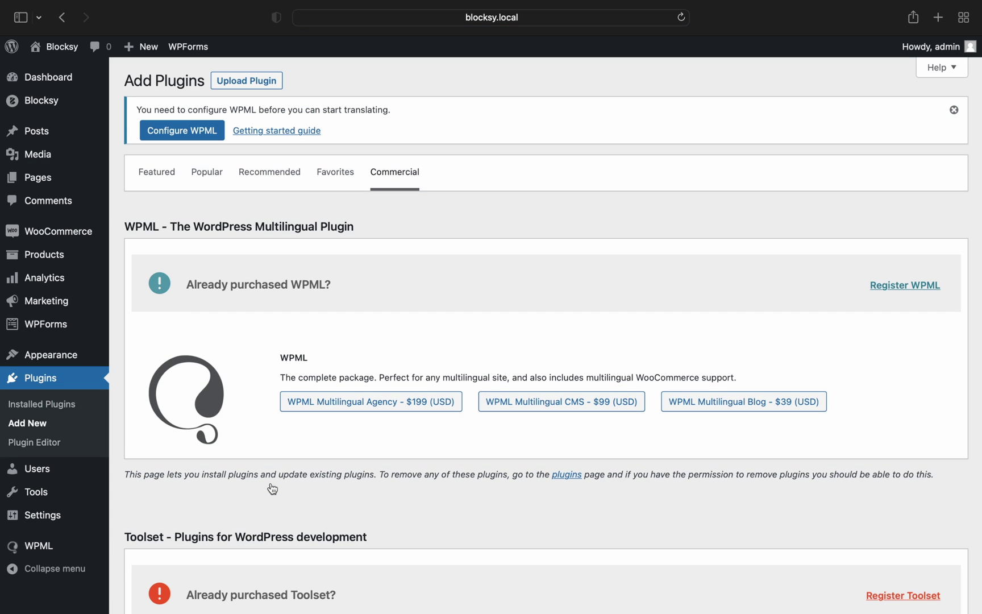
{"action": "left_click", "coordinate": [887, 286]}
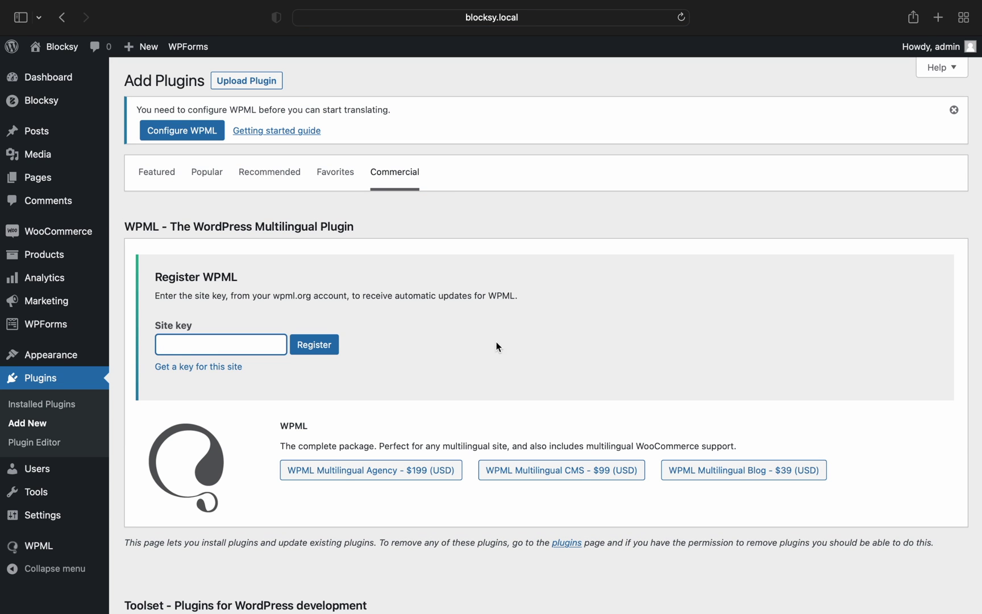
{"action": "left_click", "coordinate": [330, 351]}
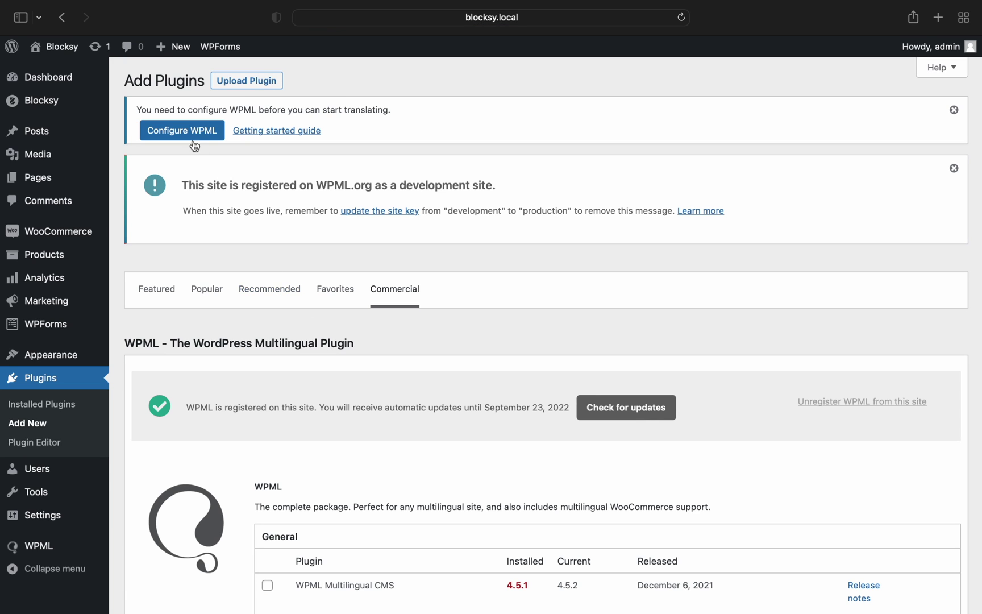
{"action": "left_click", "coordinate": [189, 132]}
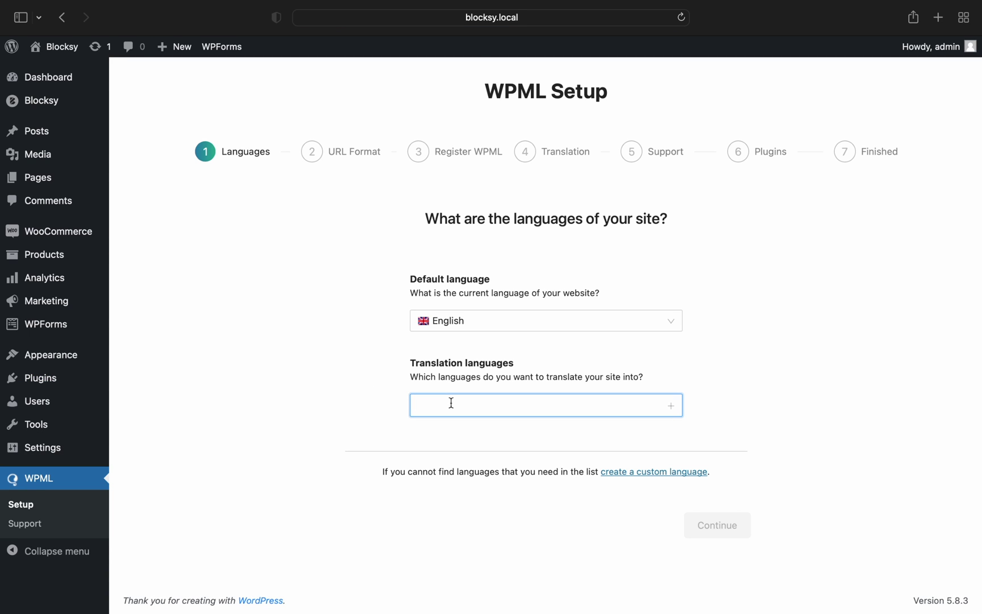
Add German and French as translation languages, keep language directories in URLs, and pass registration
{"action": "left_click", "coordinate": [671, 406]}
{"action": "type", "text": "ger"}
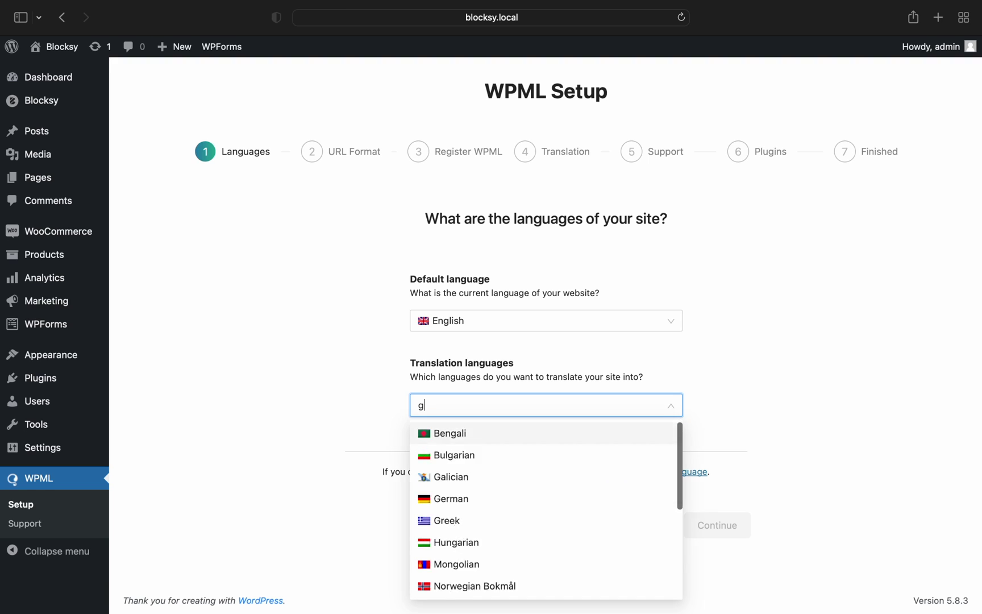
{"action": "left_click", "coordinate": [627, 439]}
{"action": "type", "text": "fre"}
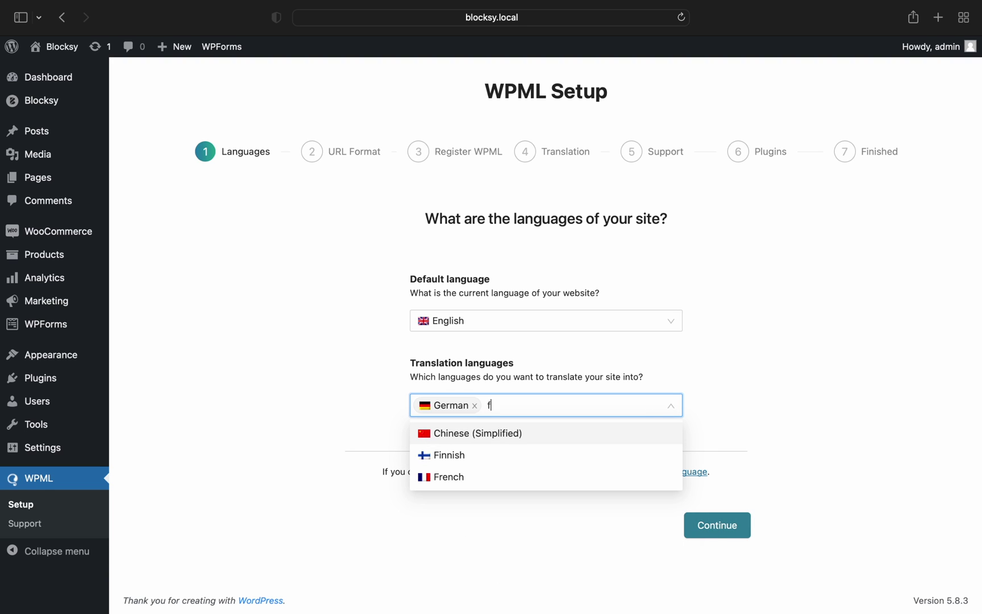
{"action": "left_click", "coordinate": [635, 434]}
{"action": "left_click", "coordinate": [718, 442]}
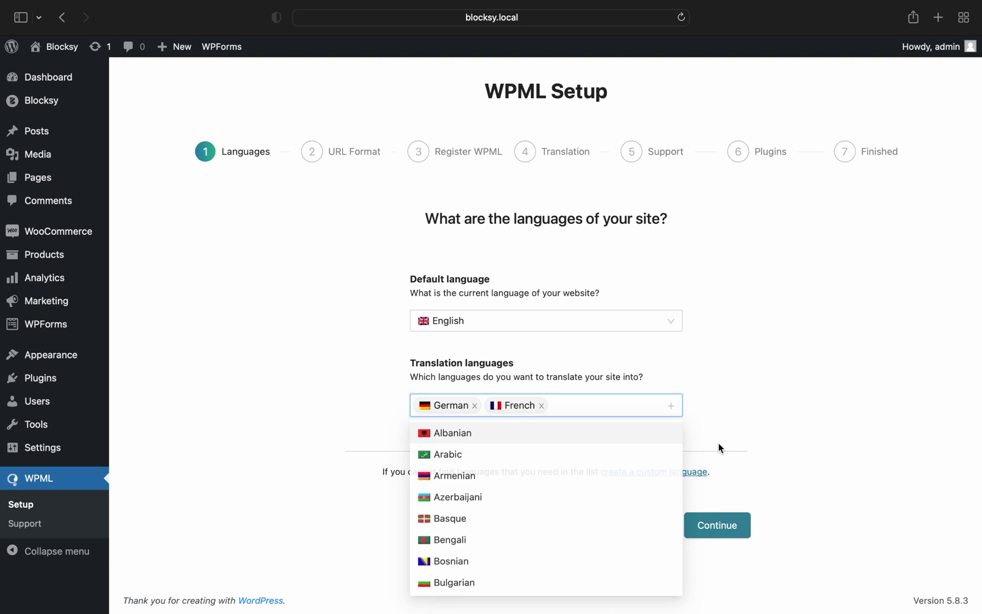
{"action": "left_click", "coordinate": [746, 527]}
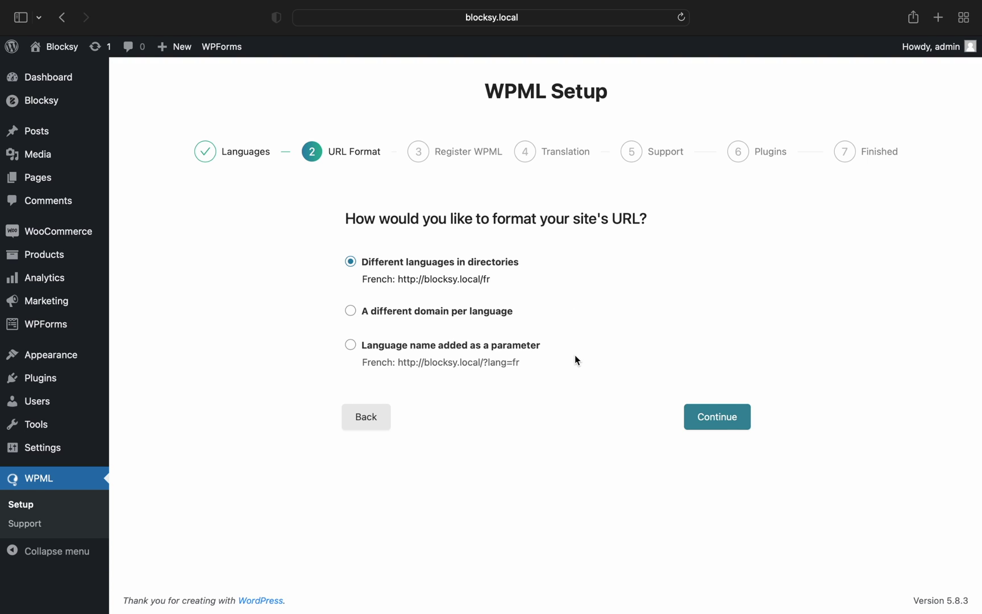
{"action": "left_click", "coordinate": [711, 423]}
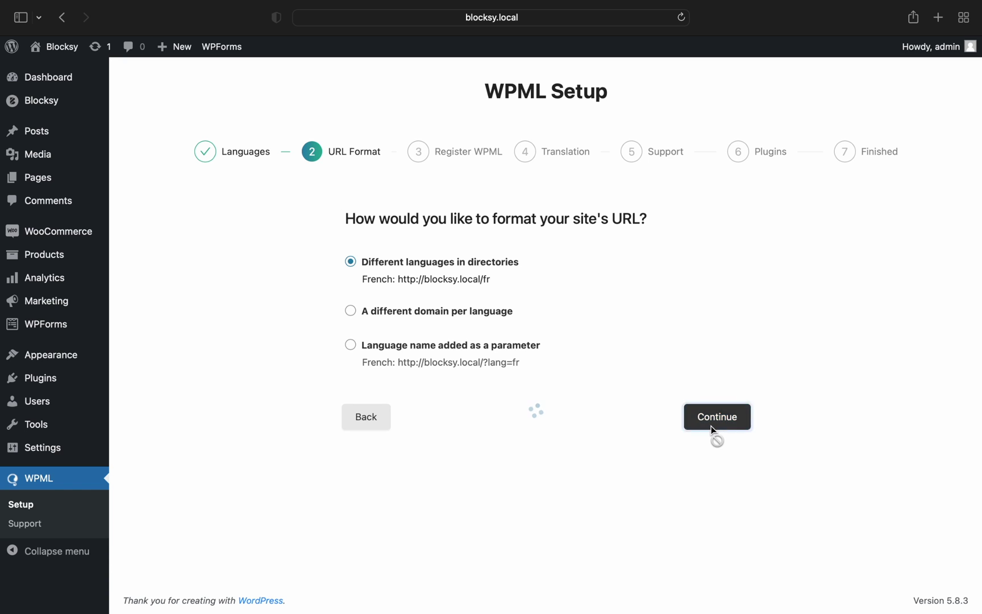
{"action": "left_click", "coordinate": [746, 488]}
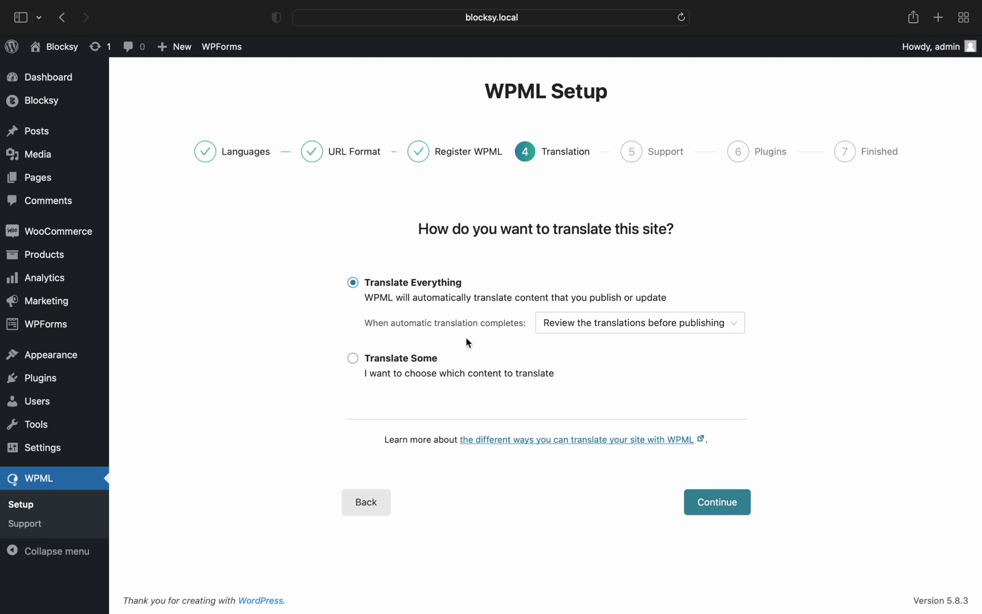
Choose Translate Everything, publishing without review, and agree to send theme and plugin information
{"action": "left_click", "coordinate": [432, 359]}
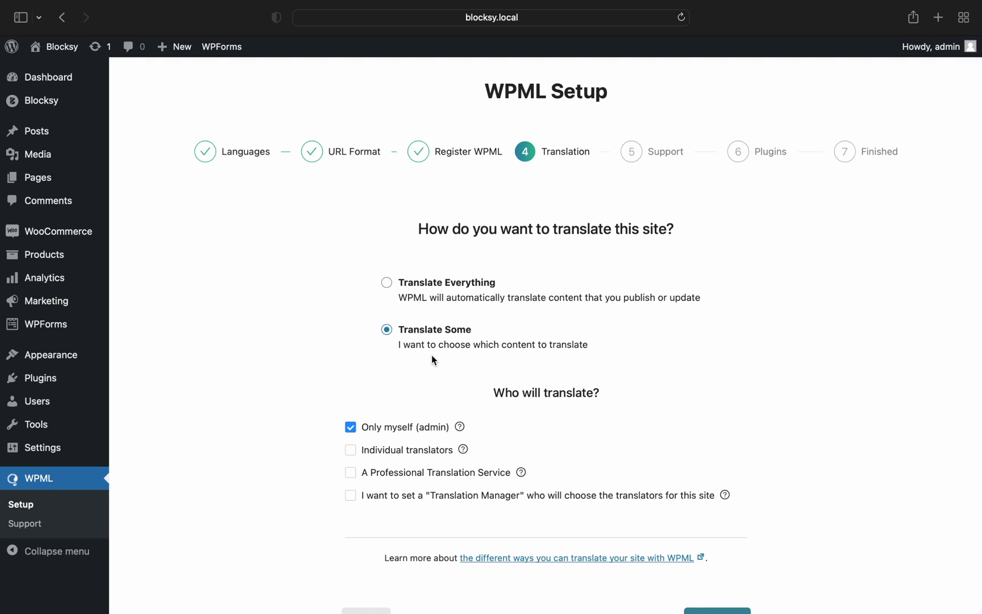
{"action": "left_click", "coordinate": [492, 288]}
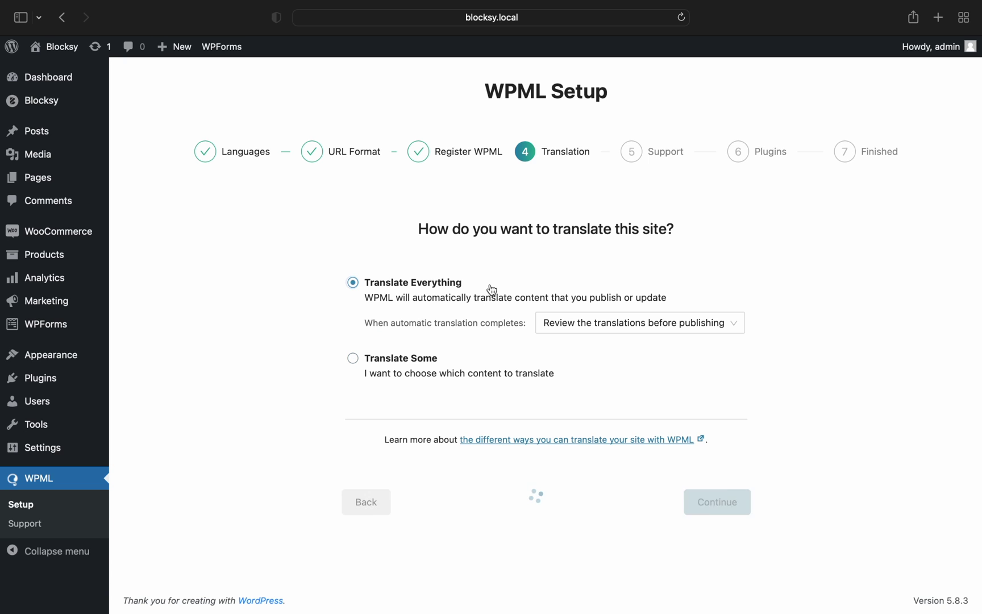
{"action": "left_click", "coordinate": [545, 323]}
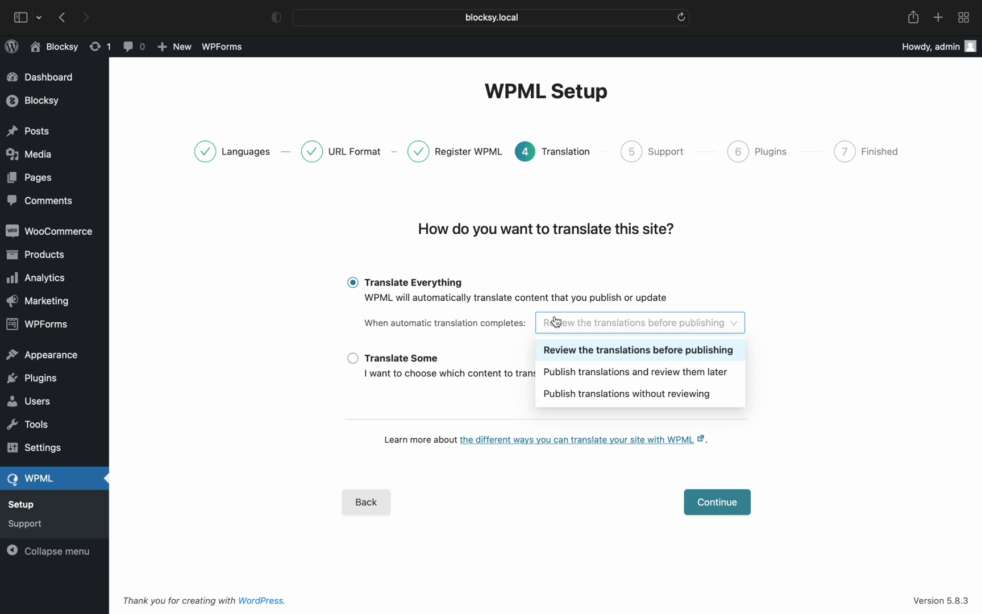
{"action": "left_click", "coordinate": [629, 393]}
{"action": "left_click", "coordinate": [733, 504]}
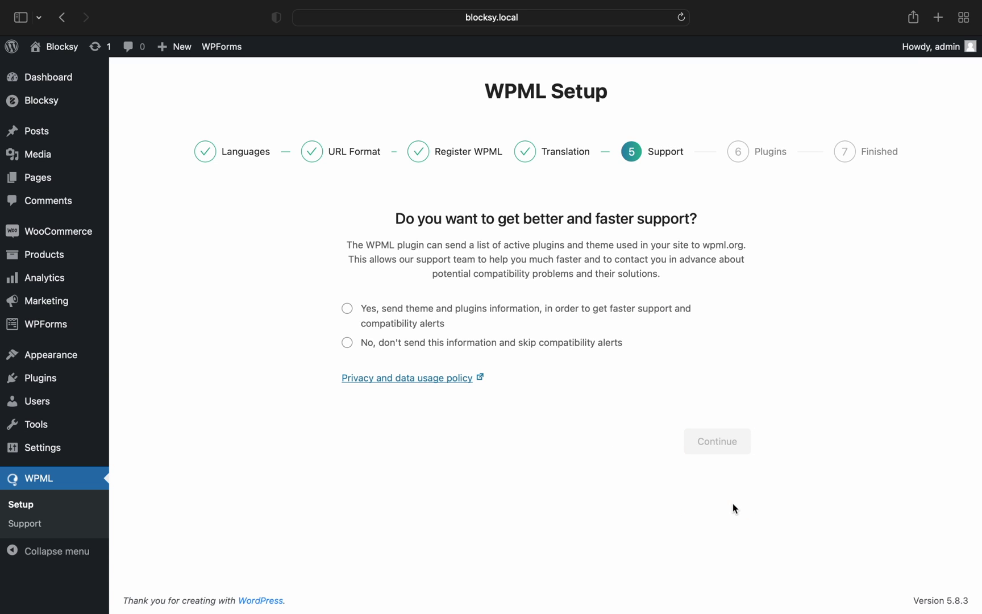
{"action": "left_click", "coordinate": [439, 331]}
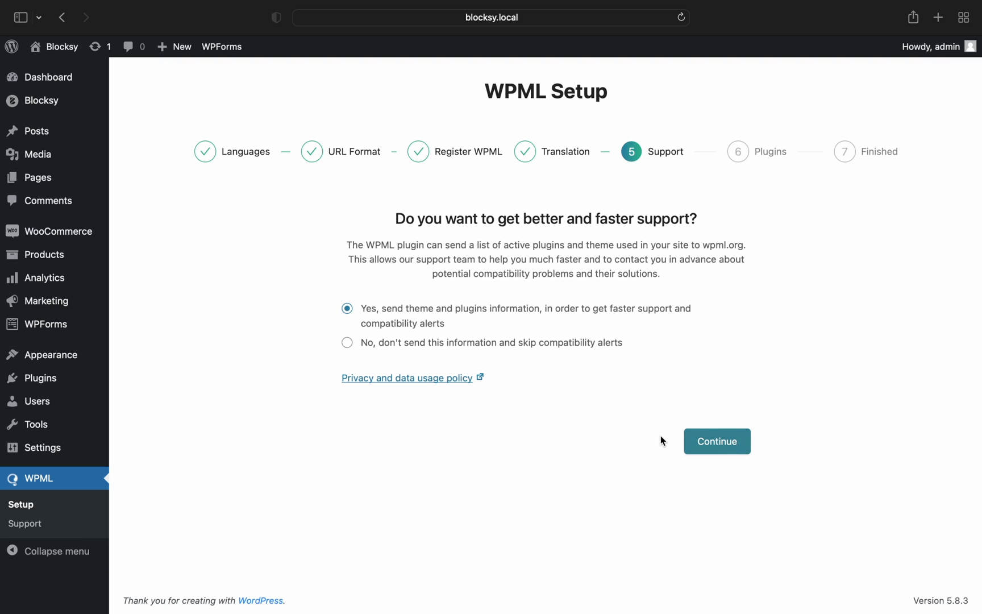
{"action": "left_click", "coordinate": [692, 449]}
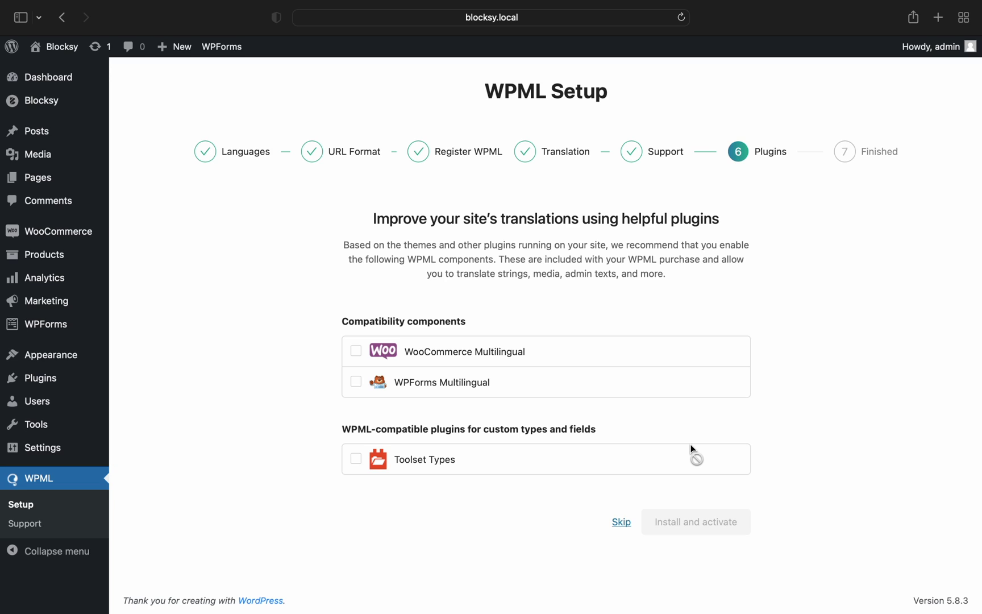
Skip the recommended plugins and finish setup to reach Translation Management
{"action": "left_click", "coordinate": [621, 521]}
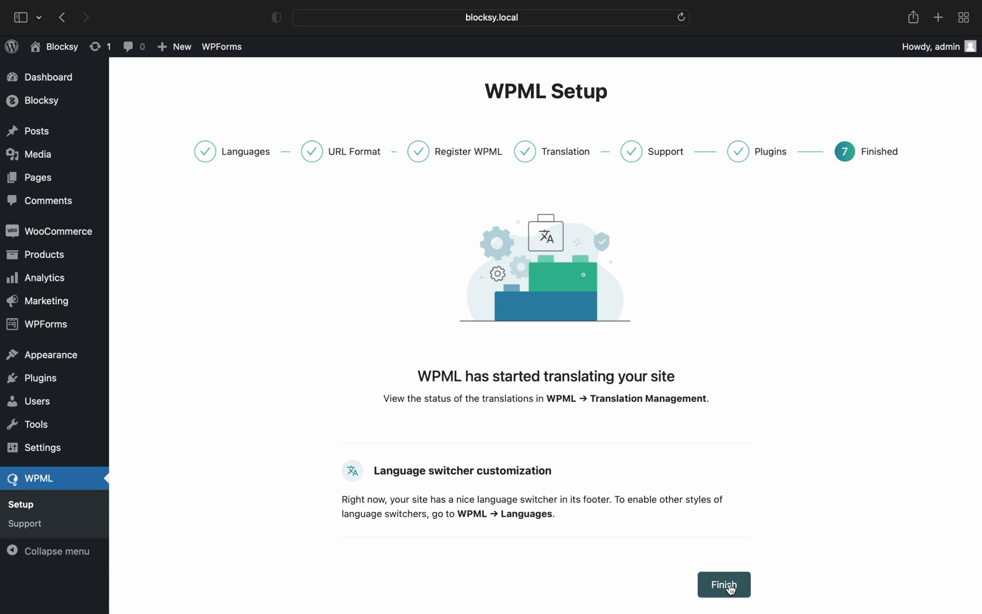
{"action": "left_click", "coordinate": [724, 585]}
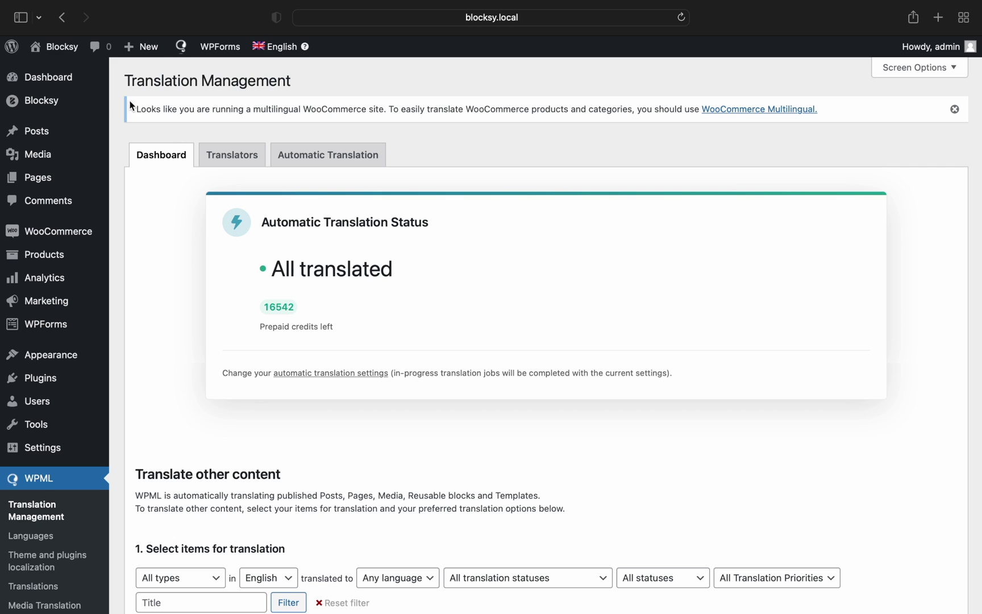
Load the Petsy front page, switch it to Français then Deutsch, and return to the dashboard
{"action": "left_click", "coordinate": [66, 58]}
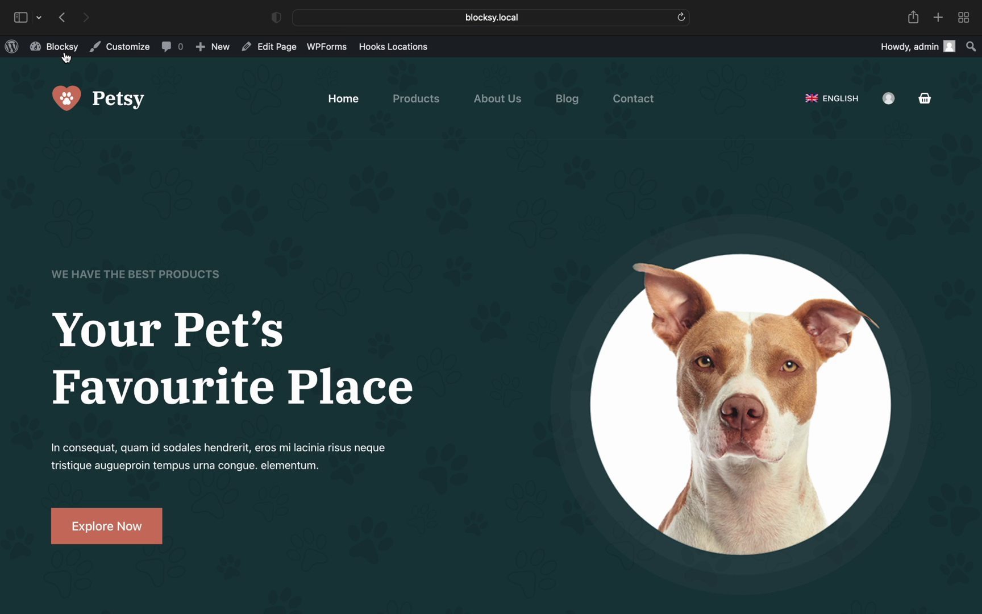
{"action": "mouse_move", "coordinate": [842, 102]}
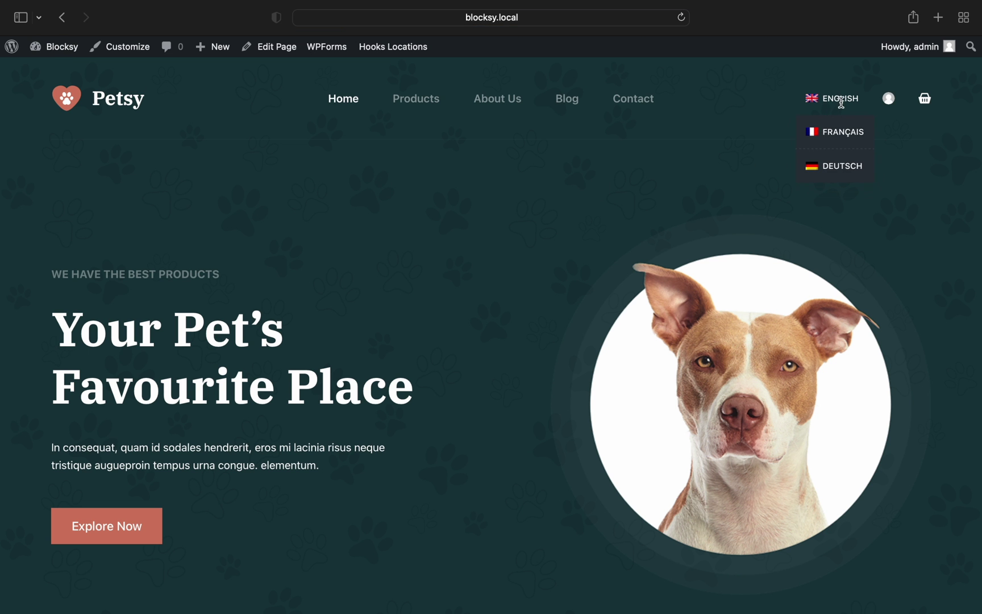
{"action": "left_click", "coordinate": [862, 138]}
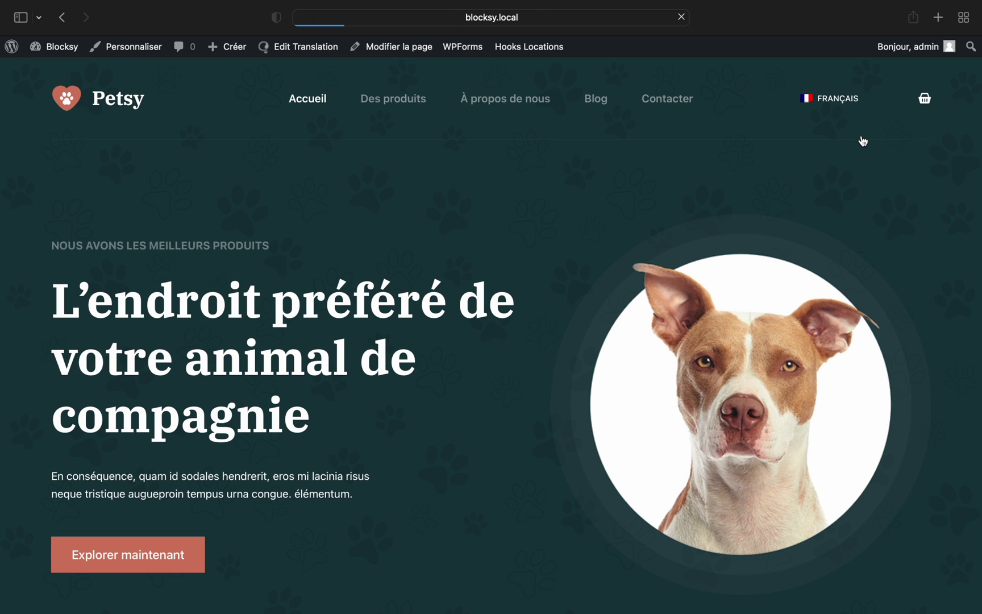
{"action": "mouse_move", "coordinate": [846, 99]}
{"action": "left_click", "coordinate": [861, 167]}
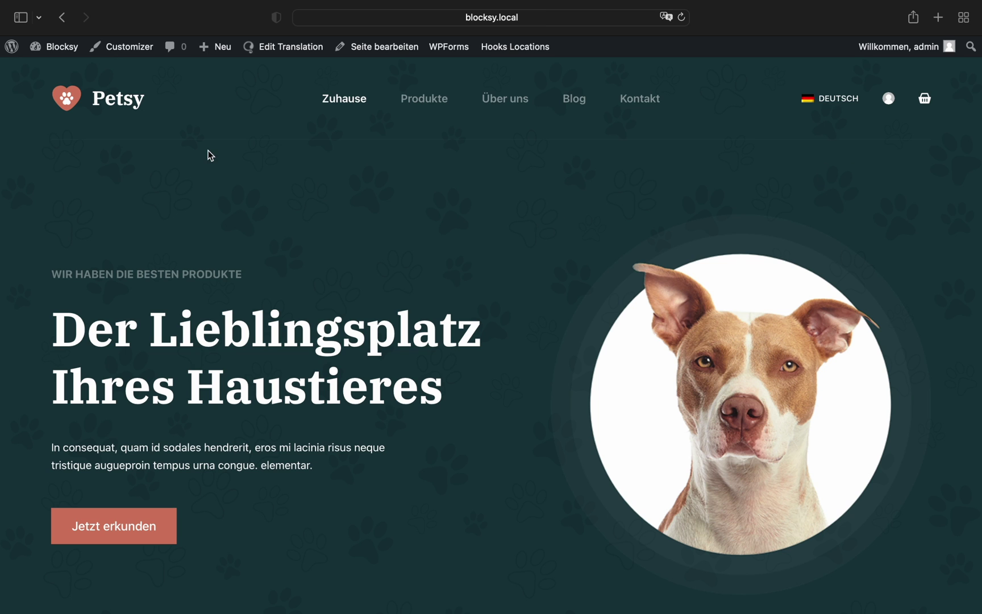
{"action": "left_click", "coordinate": [78, 60]}
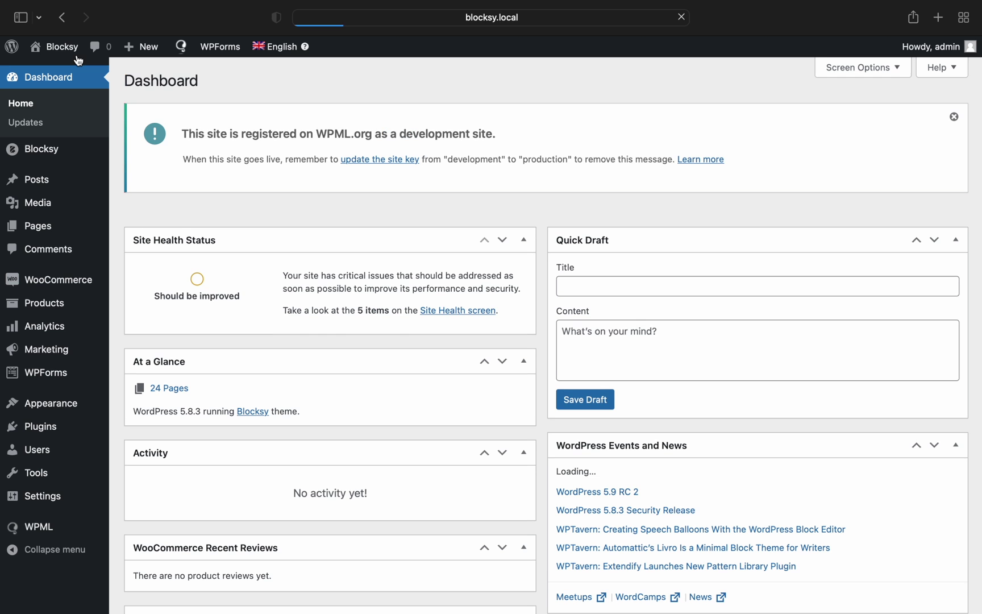
Open the About Us French translation in the Advanced Translation Editor, then go back to Pages
{"action": "left_click", "coordinate": [94, 226]}
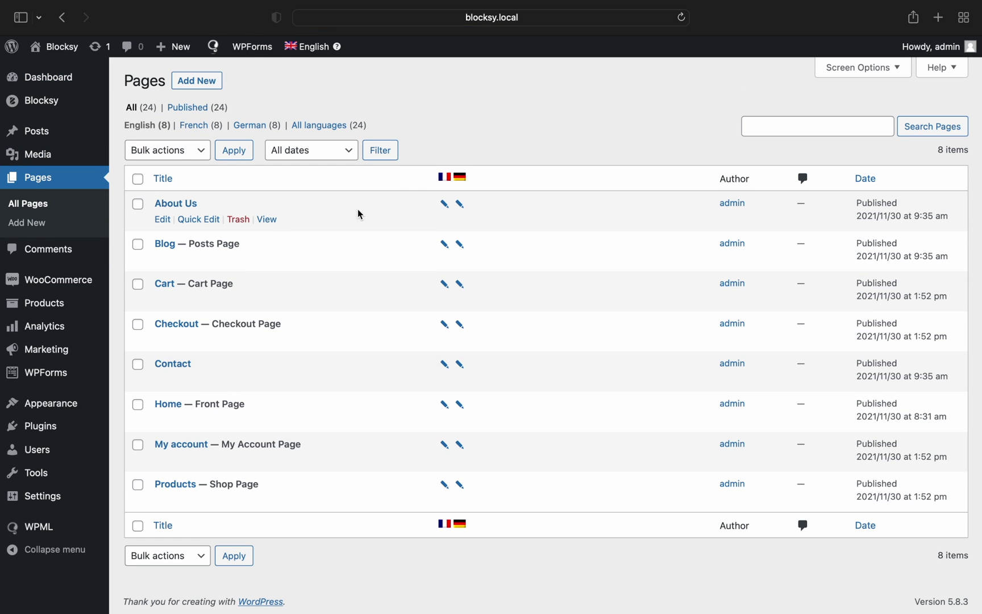
{"action": "left_click", "coordinate": [450, 211]}
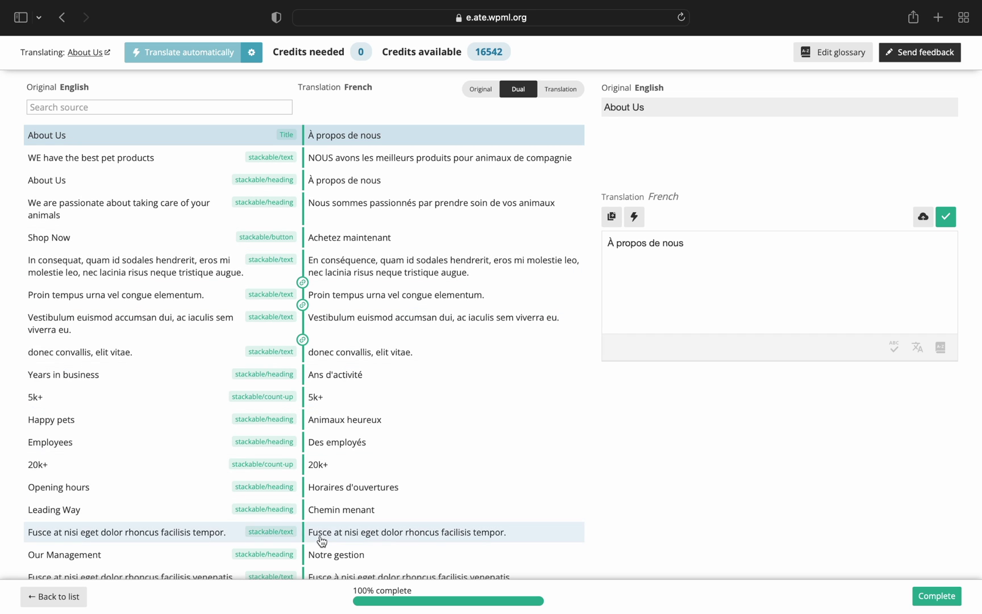
{"action": "left_click", "coordinate": [80, 601]}
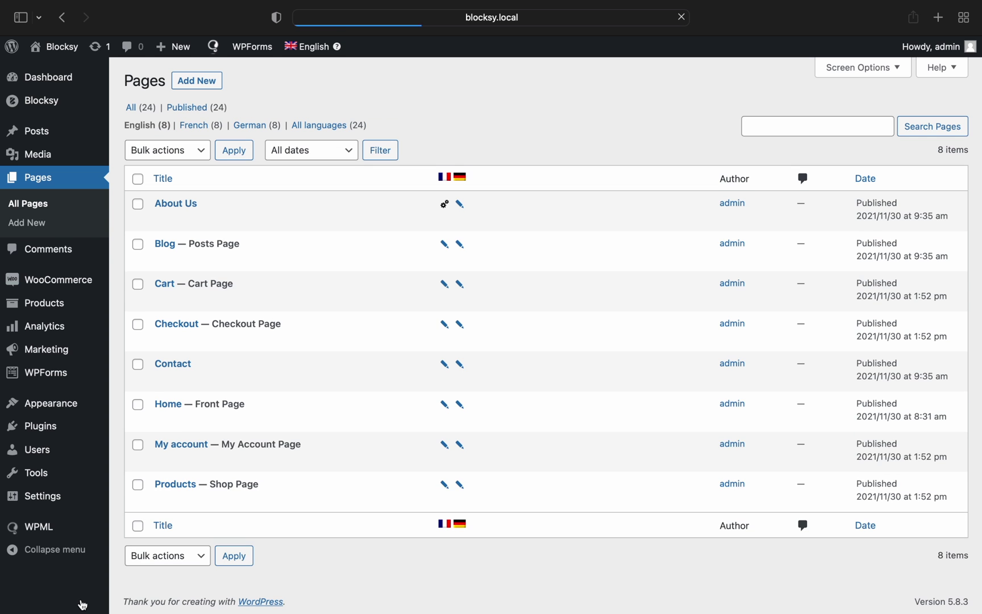
Review the 128 strings in WPML String Translation, then open Appearance > Customize
{"action": "mouse_move", "coordinate": [75, 532]}
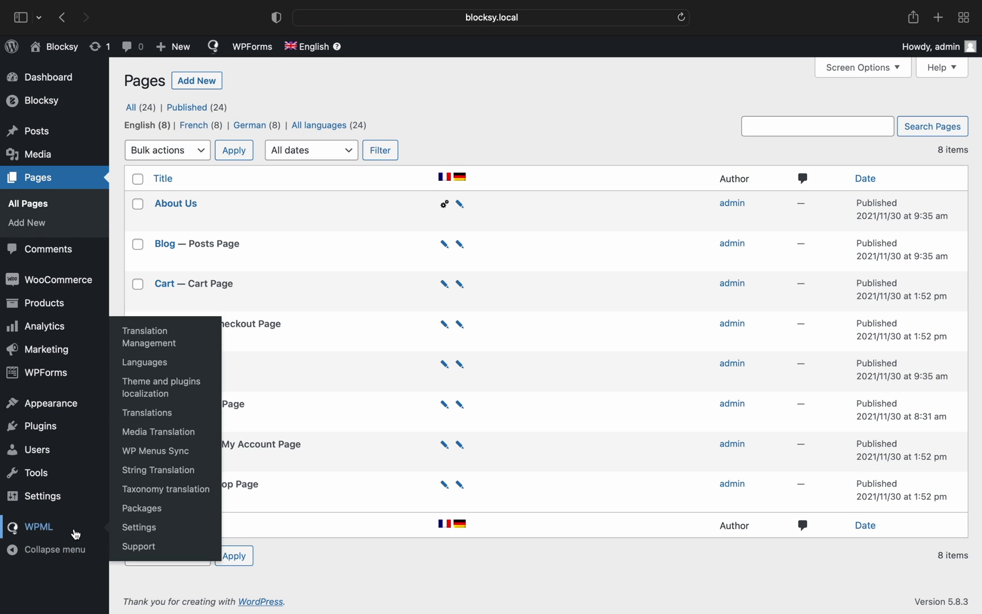
{"action": "left_click", "coordinate": [186, 471]}
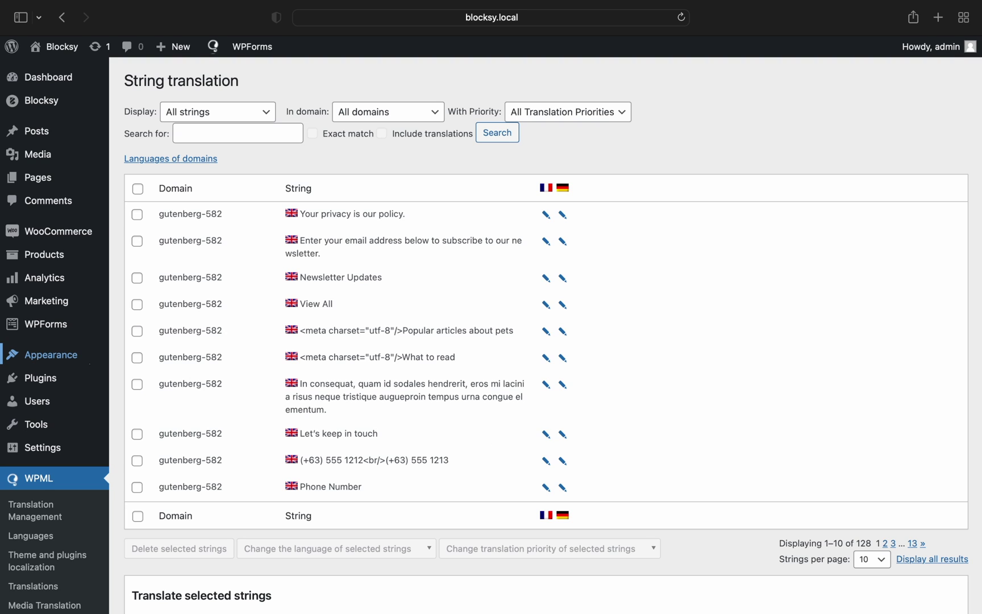
{"action": "mouse_move", "coordinate": [88, 363]}
{"action": "left_click", "coordinate": [178, 378]}
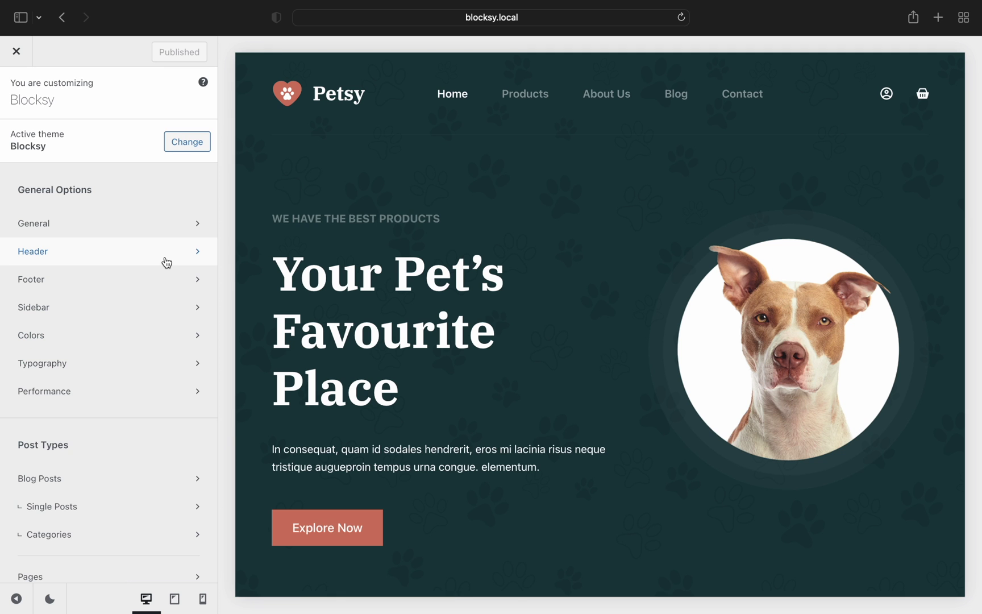
Place the Languages switcher before Account and add a Current Language: Français transparent-header condition
{"action": "left_click", "coordinate": [166, 261]}
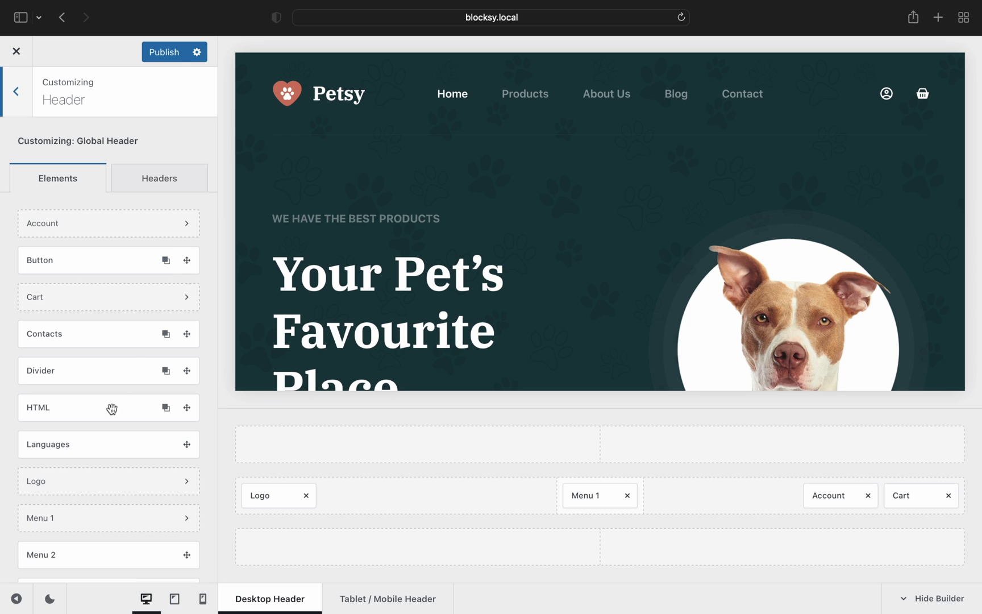
{"action": "left_click_drag", "start_coordinate": [94, 443], "coordinate": [772, 499]}
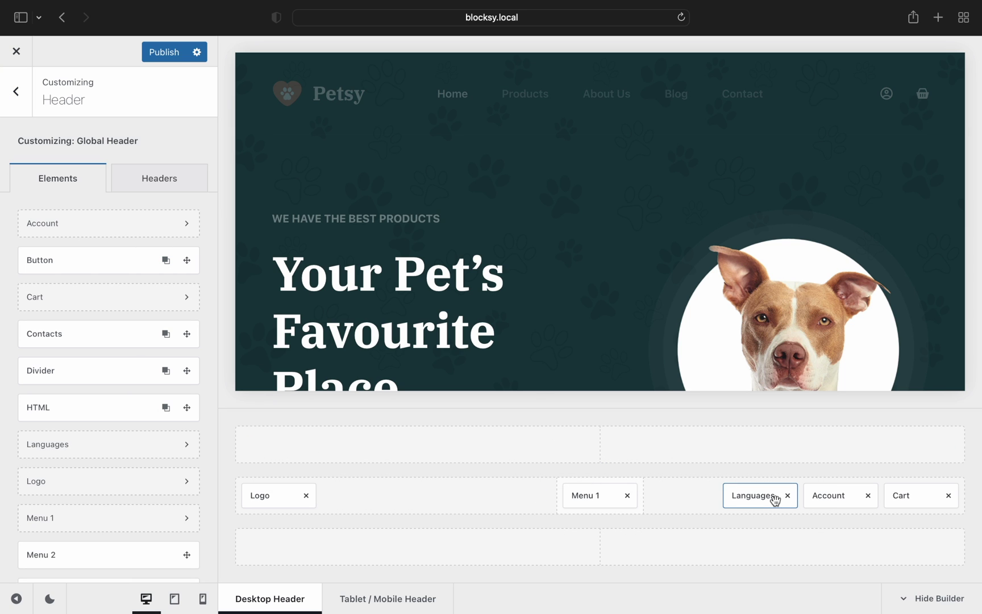
{"action": "left_click", "coordinate": [202, 190]}
{"action": "left_click", "coordinate": [193, 221]}
{"action": "left_click", "coordinate": [182, 251]}
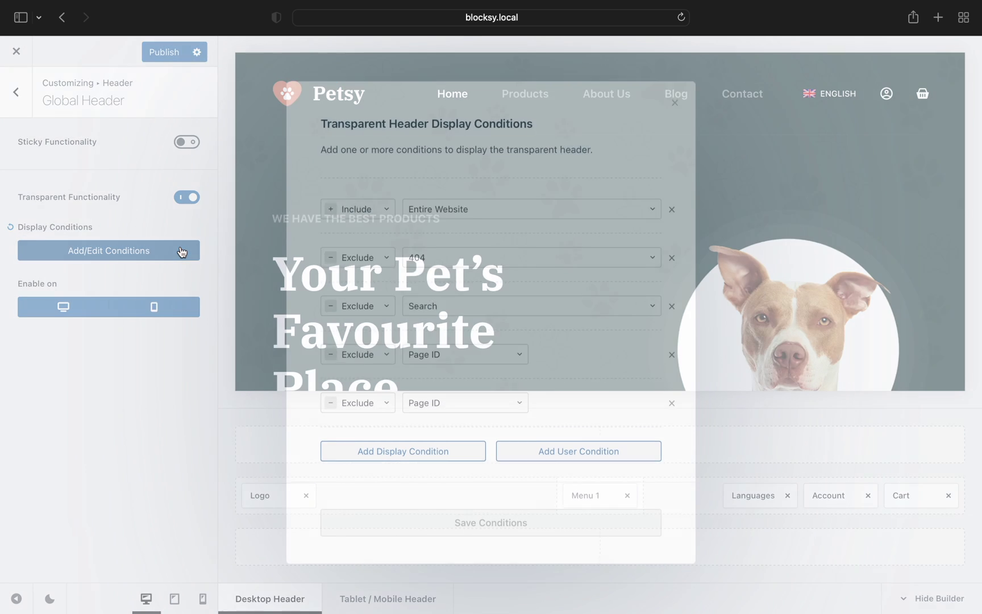
{"action": "left_click", "coordinate": [400, 449]}
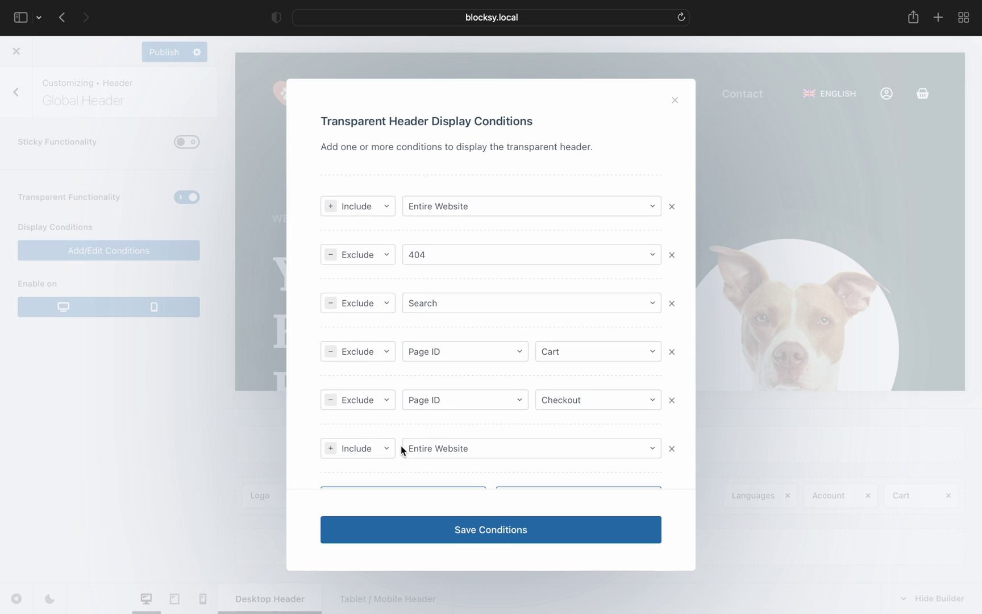
{"action": "left_click", "coordinate": [458, 453]}
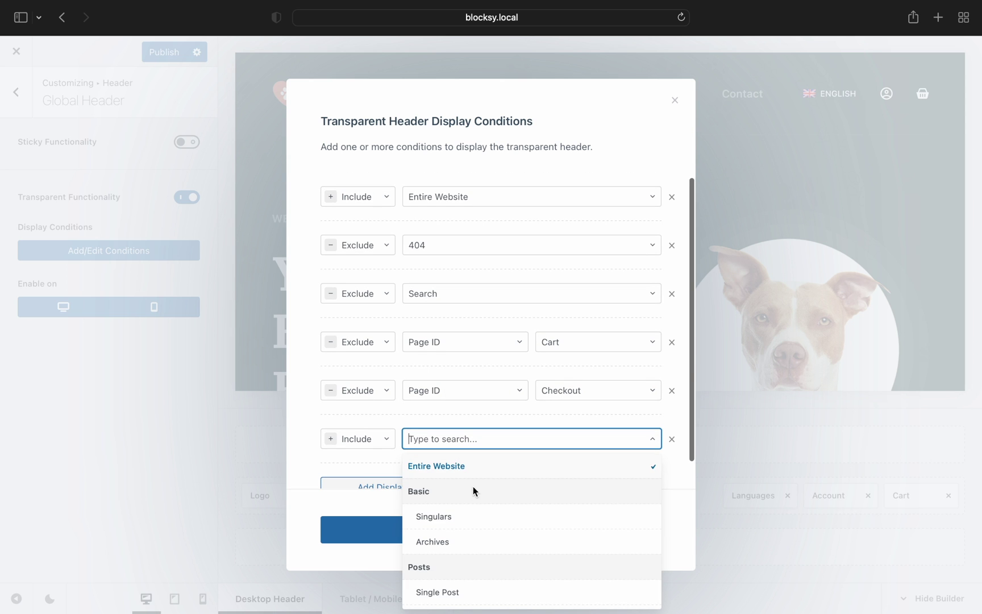
{"action": "scroll", "coordinate": [473, 488], "scroll_direction": "down", "scroll_amount": 10}
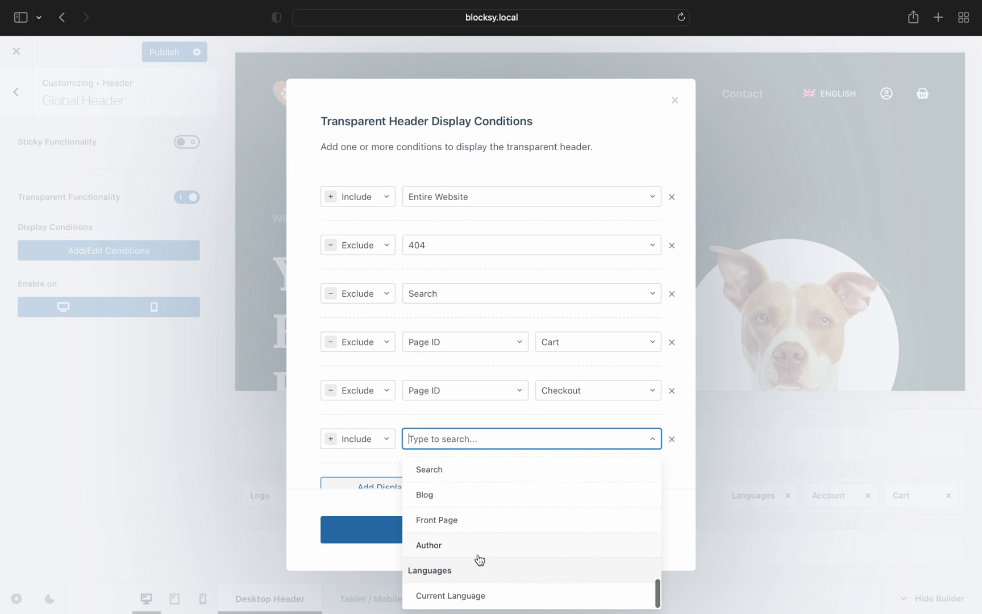
{"action": "left_click", "coordinate": [524, 595]}
{"action": "left_click", "coordinate": [618, 444]}
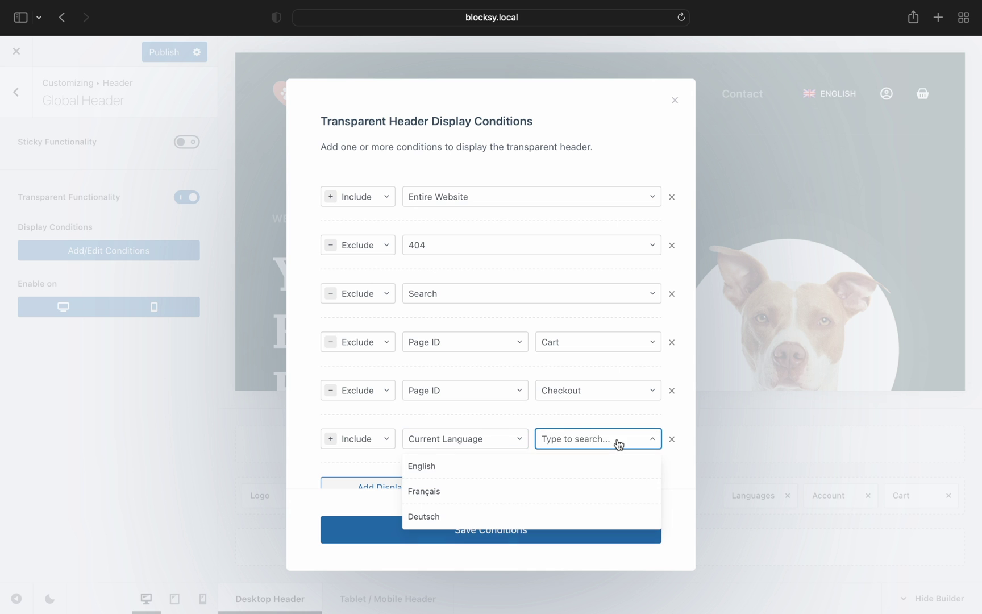
{"action": "left_click", "coordinate": [629, 490]}
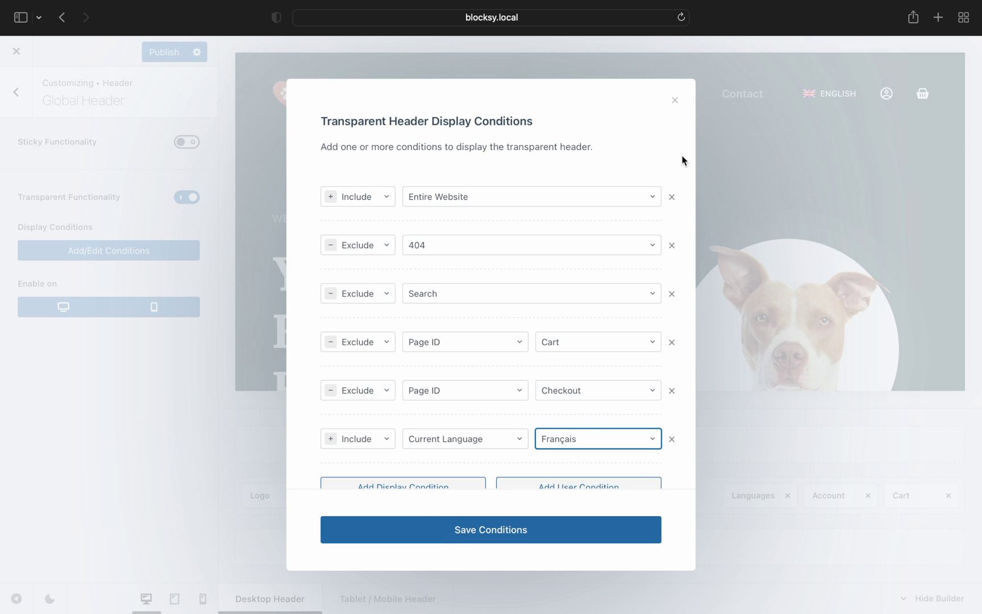
{"action": "left_click", "coordinate": [676, 108]}
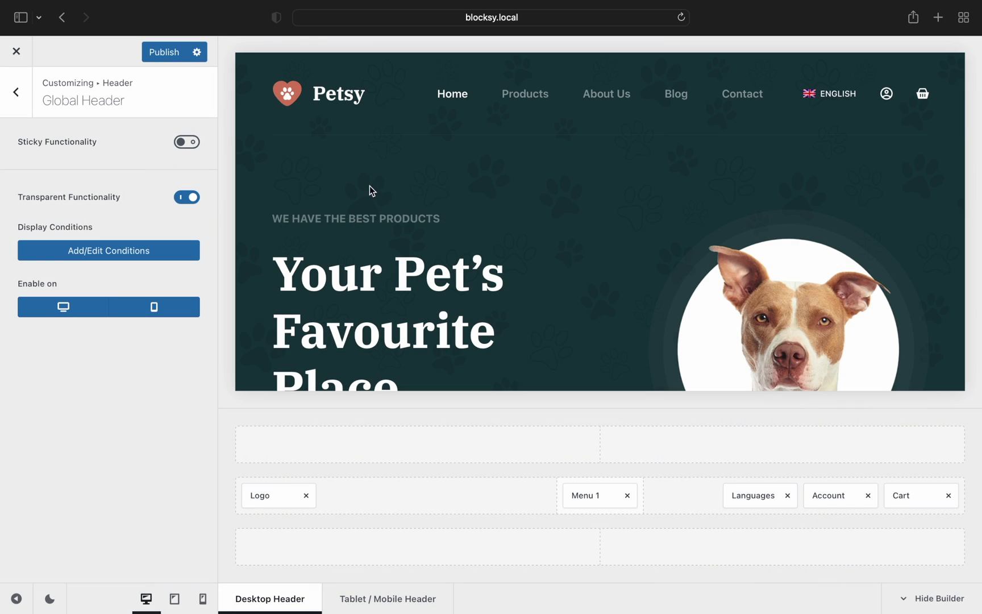
Publish the Customizer changes with the language switcher and Français header rule
{"action": "left_click", "coordinate": [163, 57]}
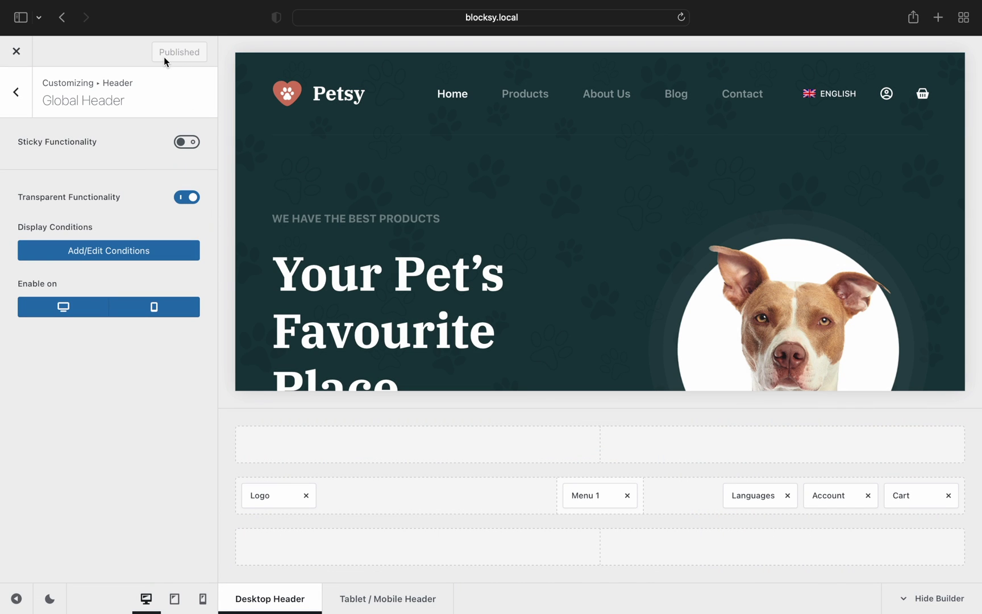